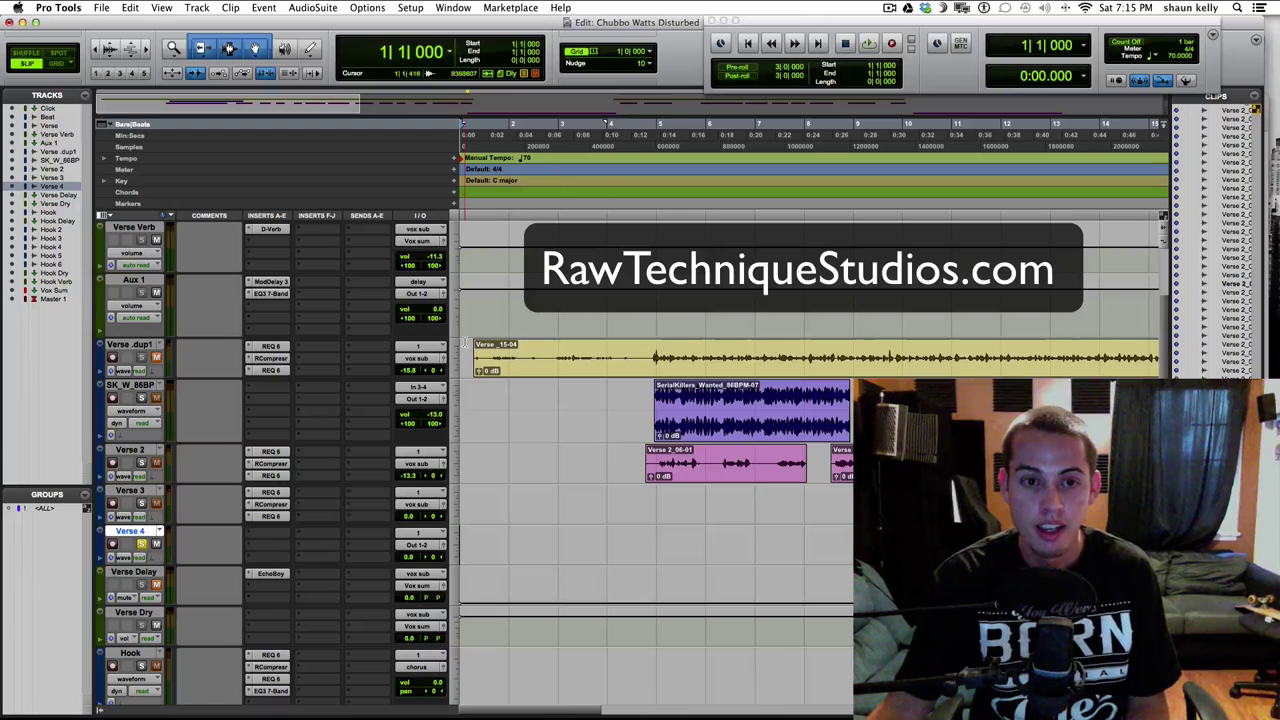
- Open Setup > Playback Engine and choose 1024 Samples for the H/W Buffer Size
{"action": "left_click", "coordinate": [412, 8]}
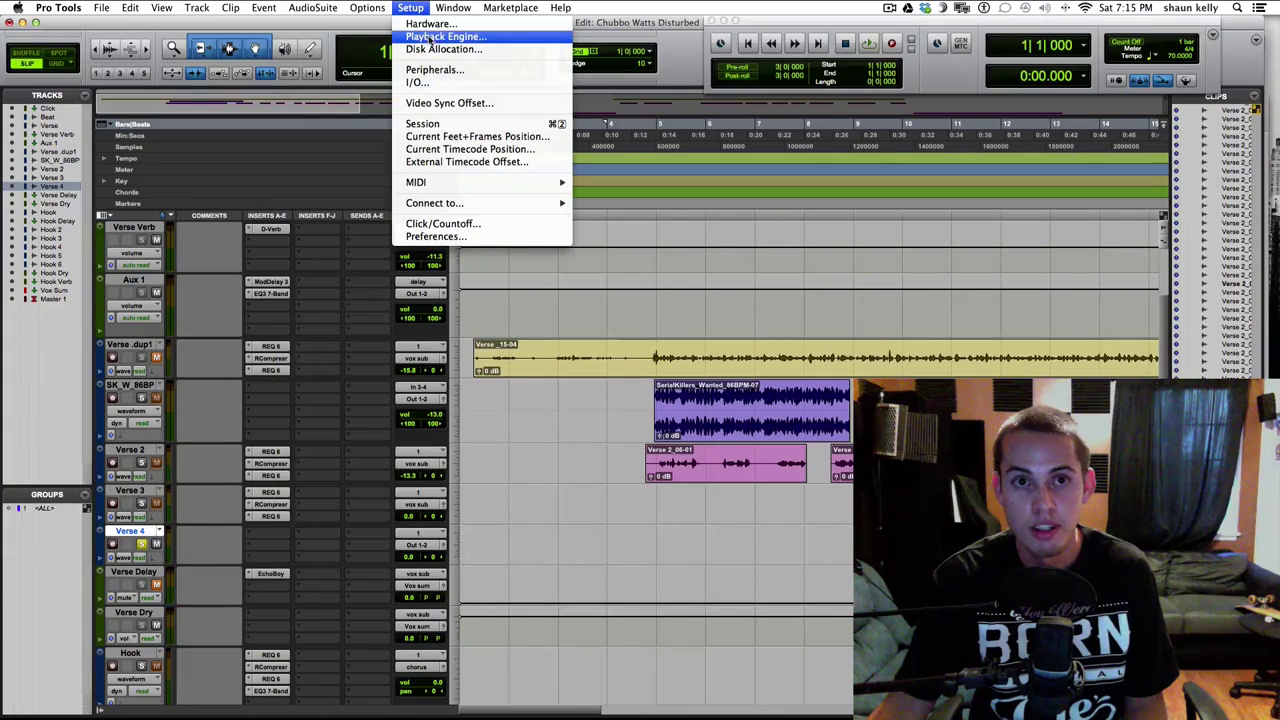
{"action": "left_click", "coordinate": [432, 38]}
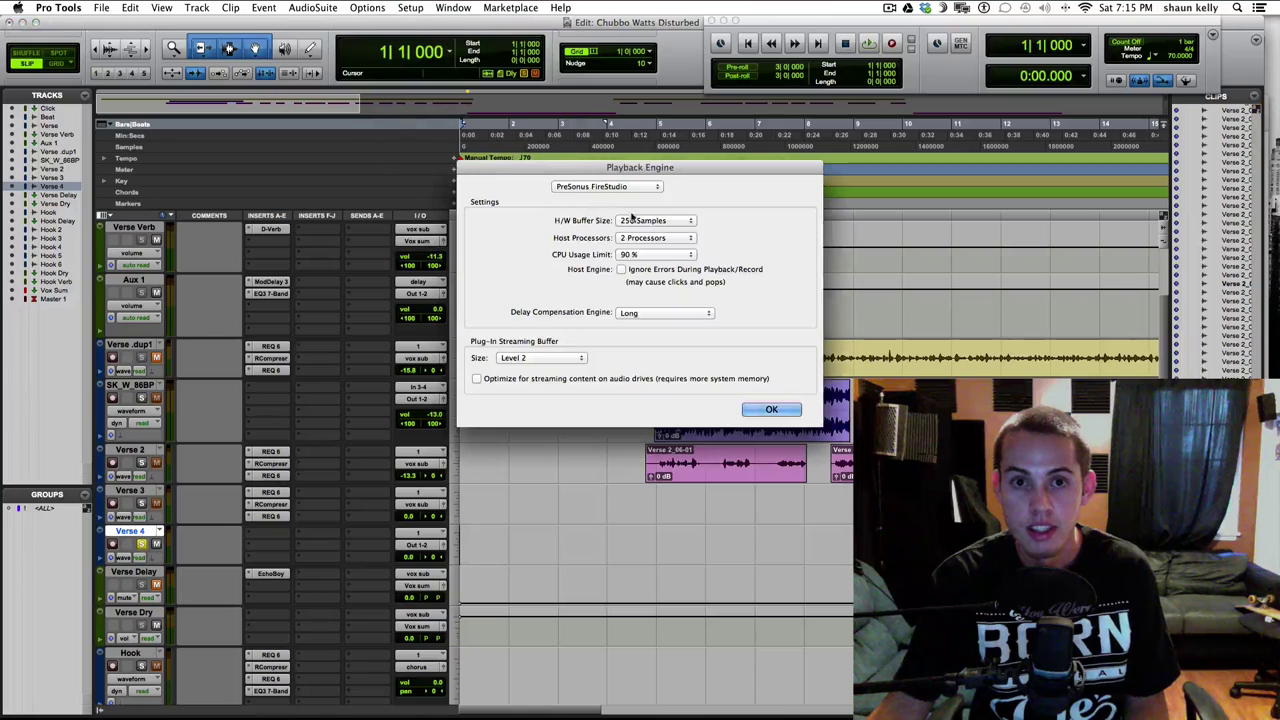
{"action": "left_click_drag", "start_coordinate": [665, 192], "coordinate": [695, 196]}
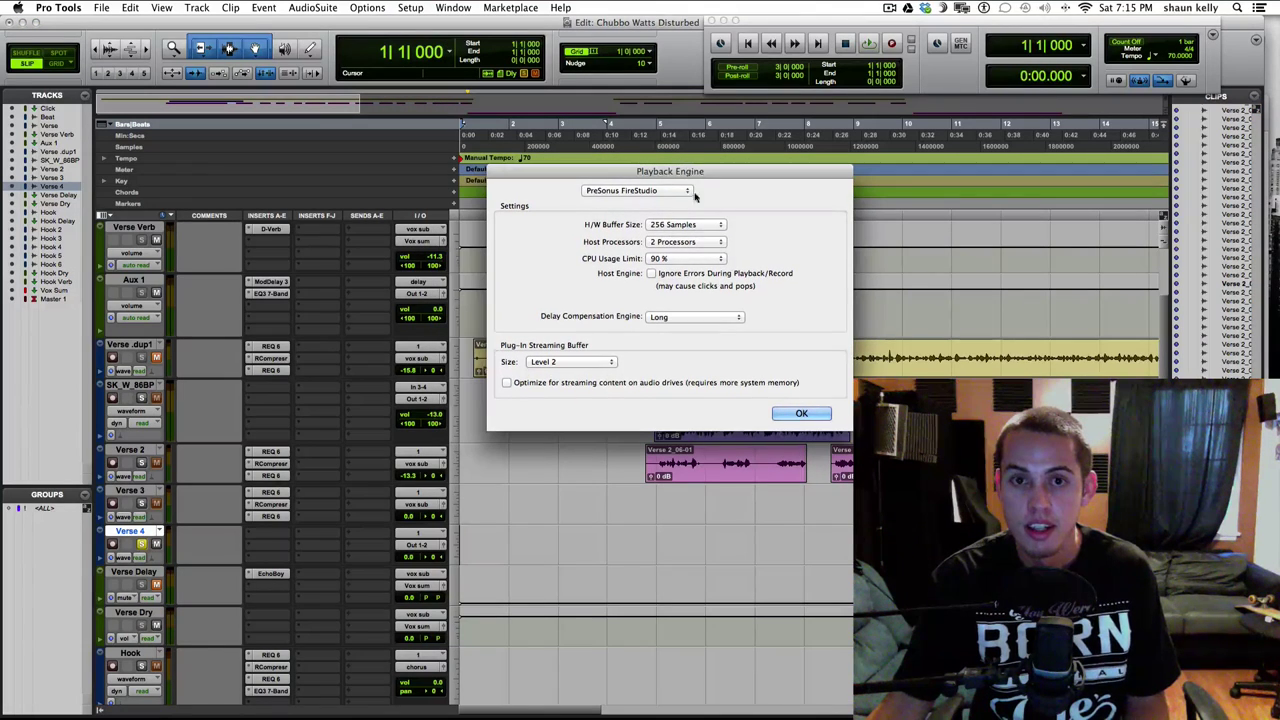
{"action": "left_click", "coordinate": [700, 224]}
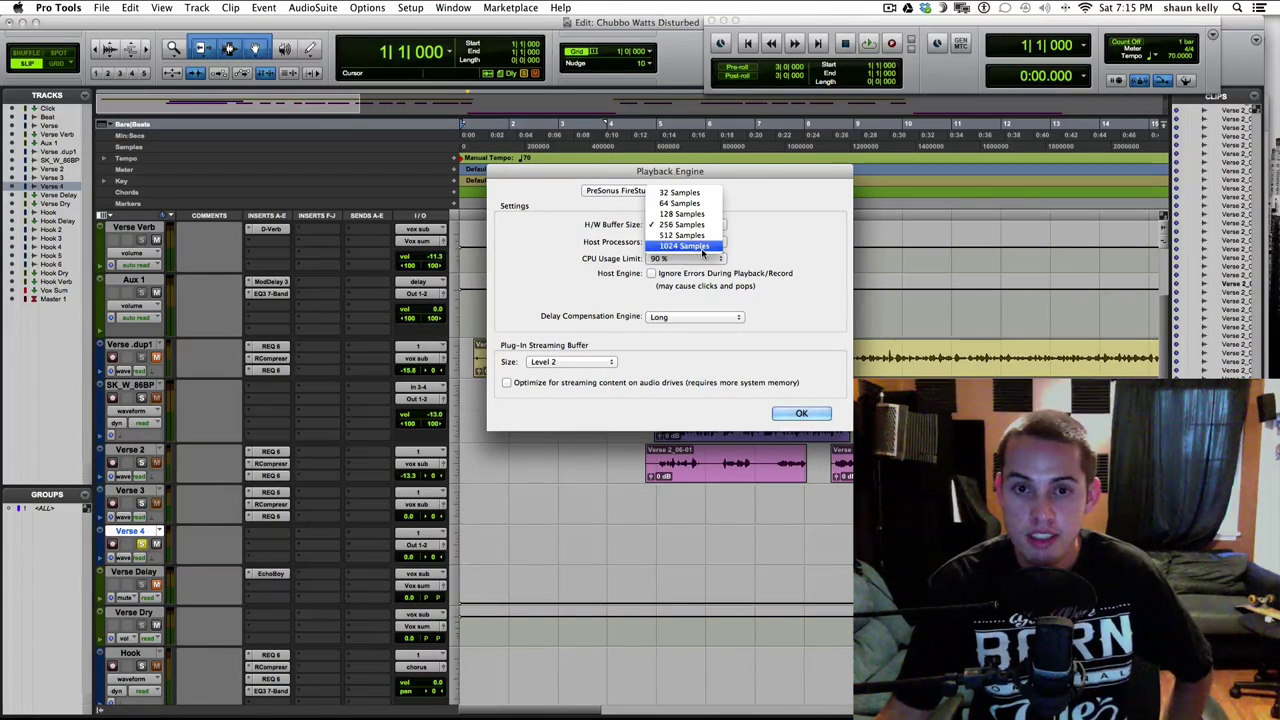
{"action": "left_click", "coordinate": [702, 249]}
{"action": "left_click", "coordinate": [690, 226]}
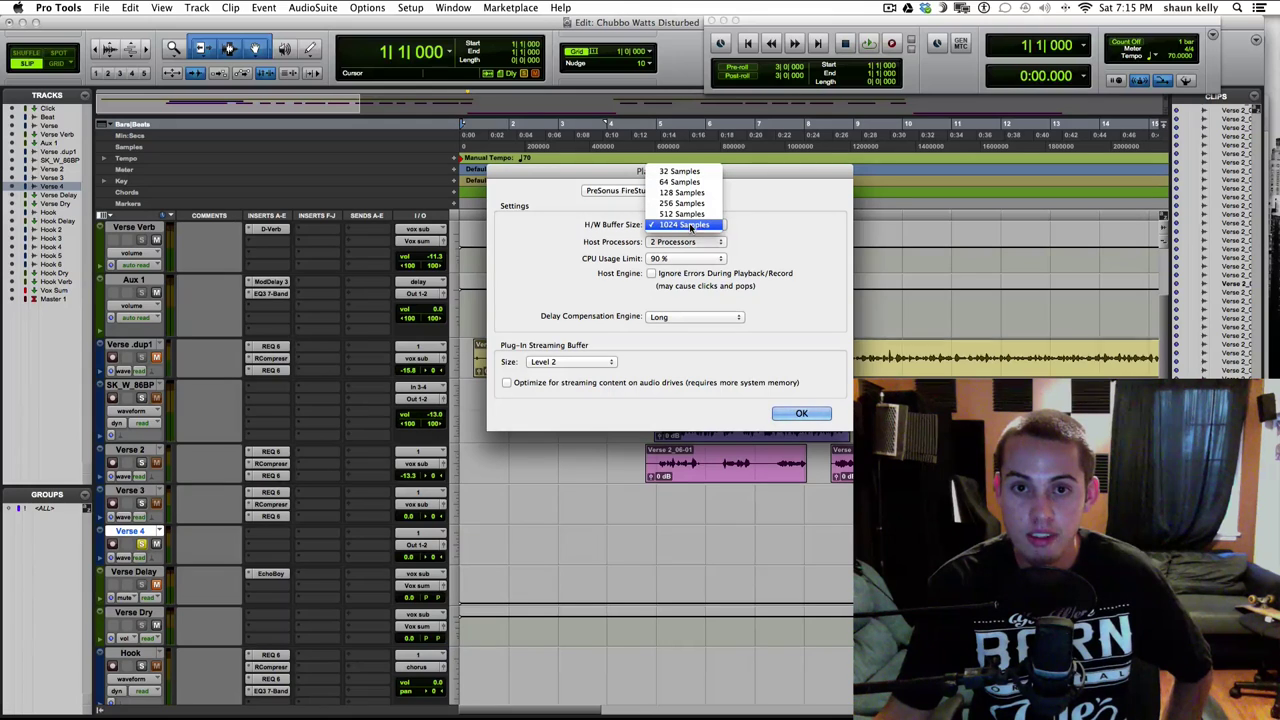
{"action": "left_click", "coordinate": [758, 232]}
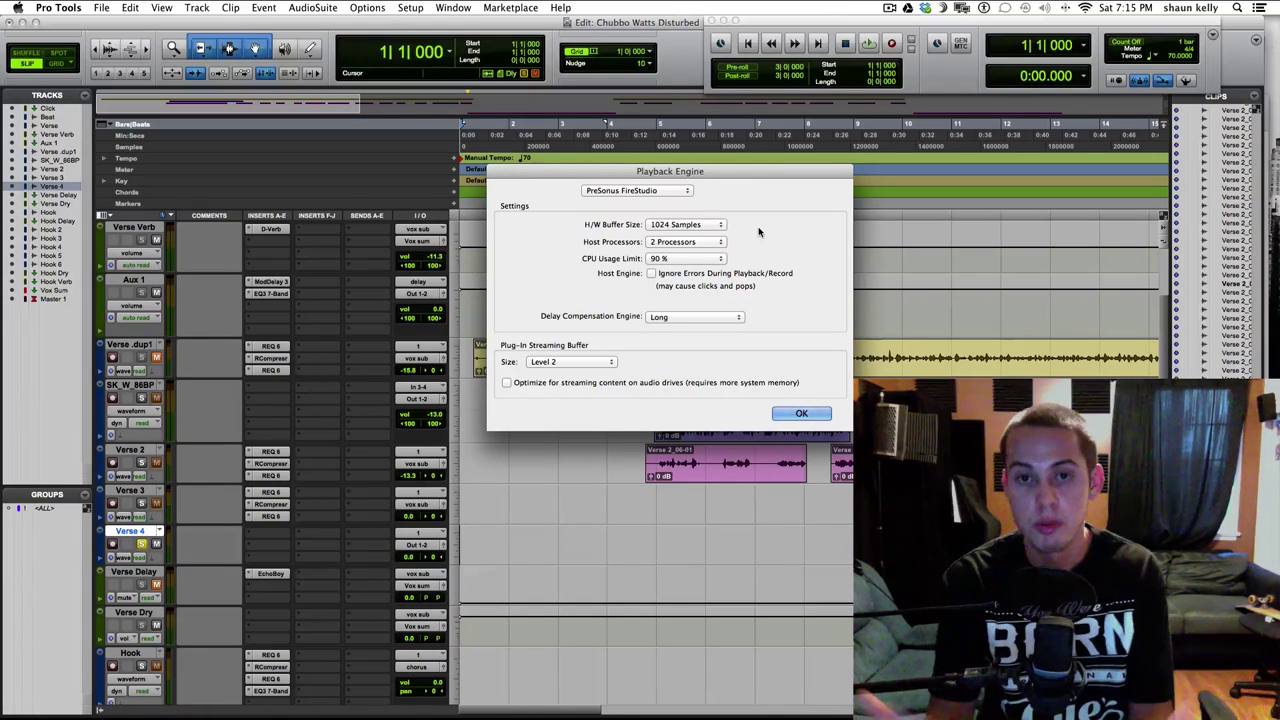
{"action": "left_click", "coordinate": [688, 224]}
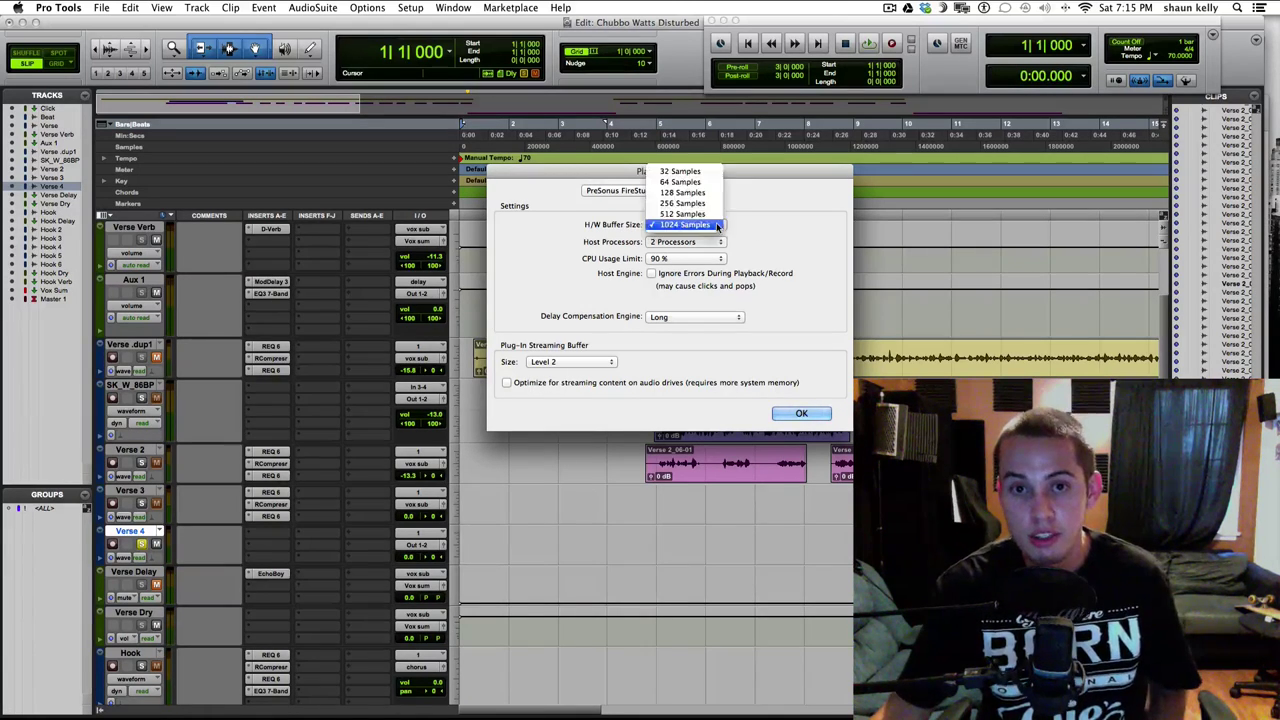
{"action": "left_click", "coordinate": [688, 168]}
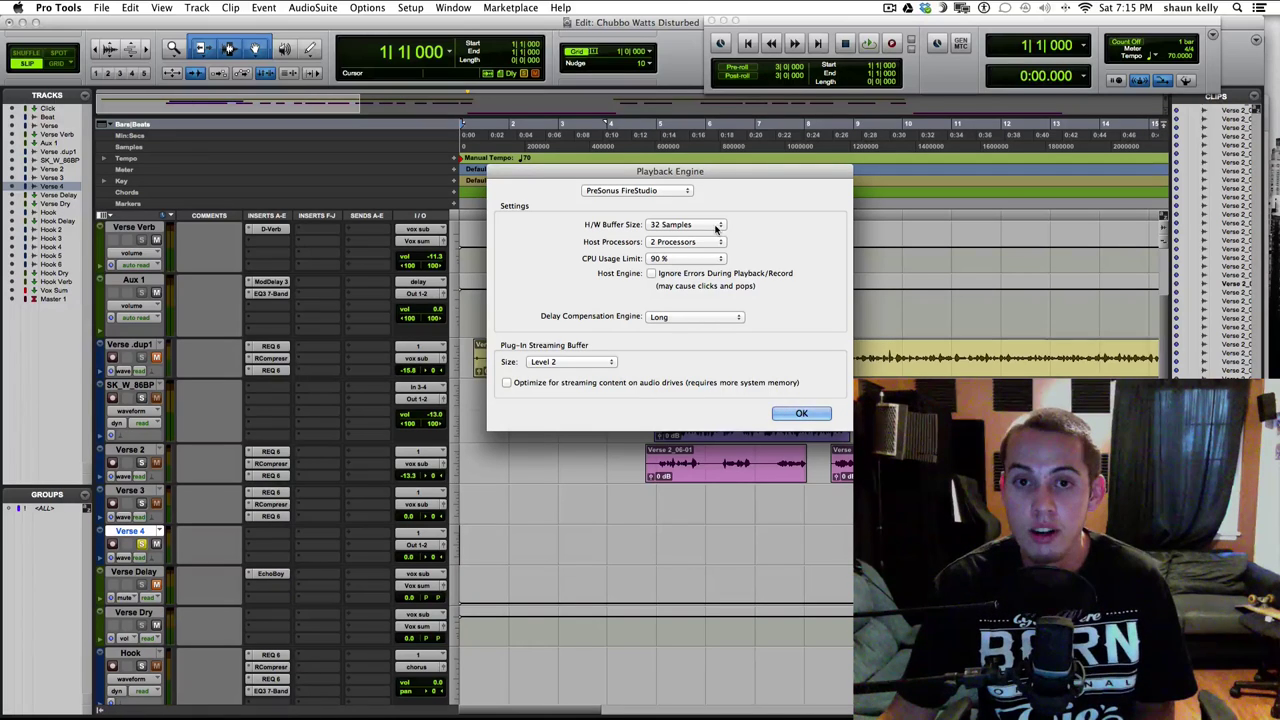
{"action": "left_click", "coordinate": [690, 225]}
{"action": "left_click", "coordinate": [689, 229]}
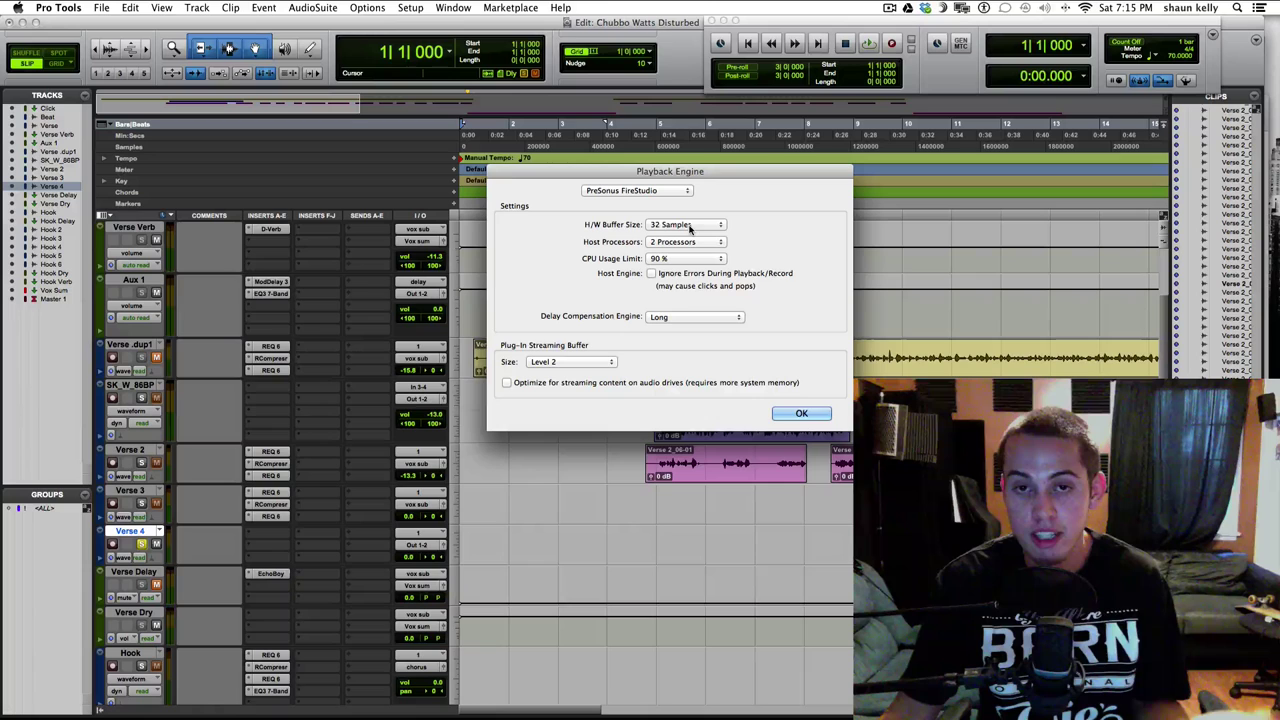
{"action": "left_click", "coordinate": [690, 228]}
{"action": "left_click", "coordinate": [684, 277]}
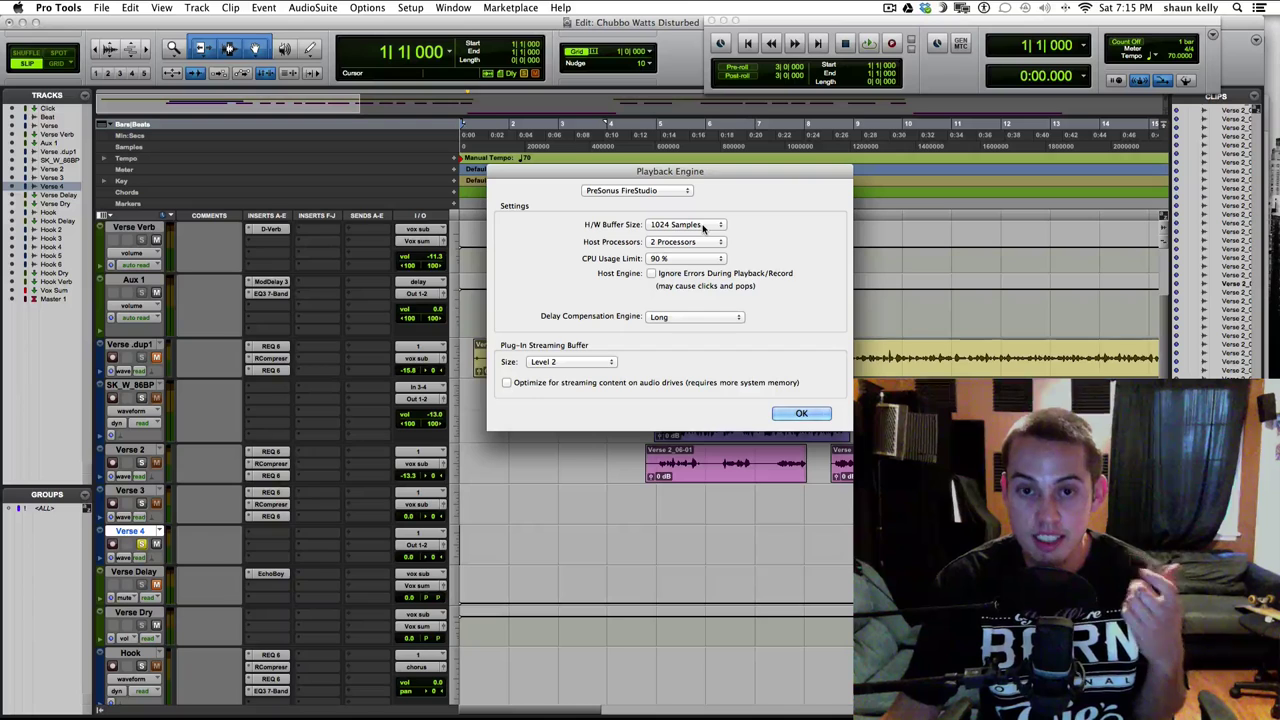
{"action": "left_click", "coordinate": [704, 226]}
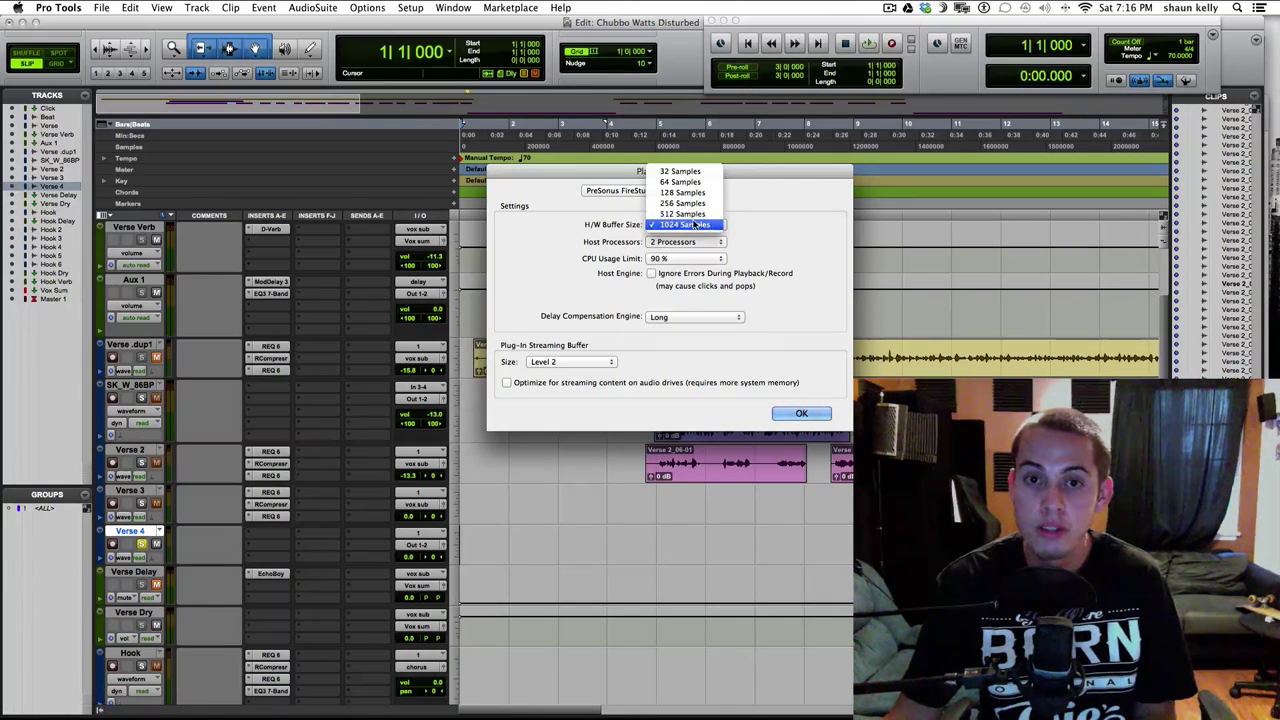
- Try H/W Buffer Sizes of 512, 256 and 128 Samples in turn
{"action": "left_click", "coordinate": [680, 214]}
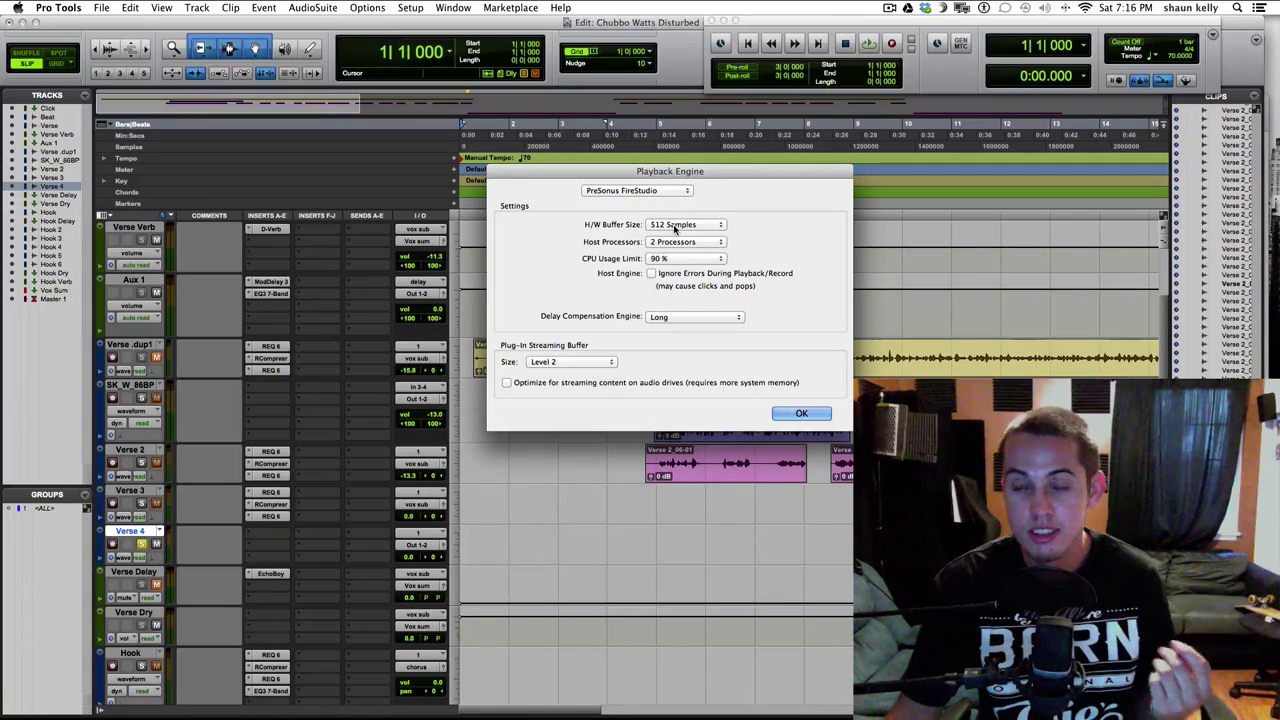
{"action": "left_click", "coordinate": [675, 226]}
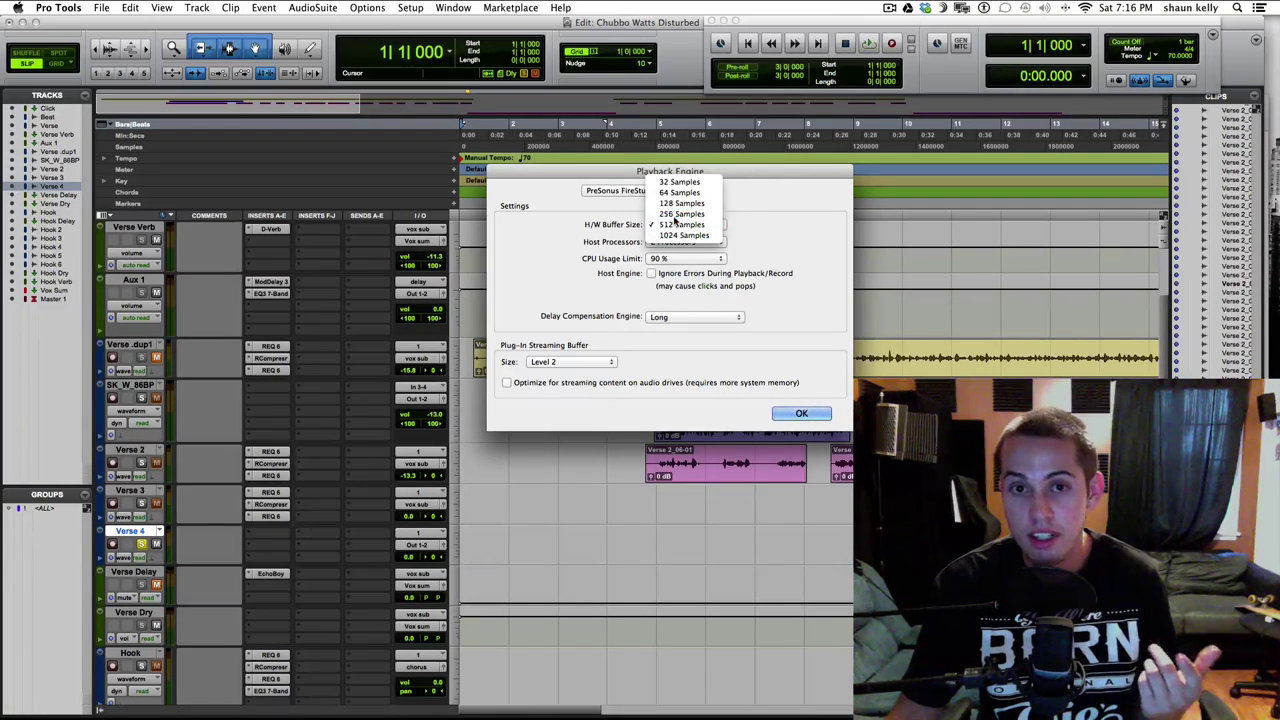
{"action": "left_click", "coordinate": [679, 216]}
{"action": "left_click", "coordinate": [679, 228]}
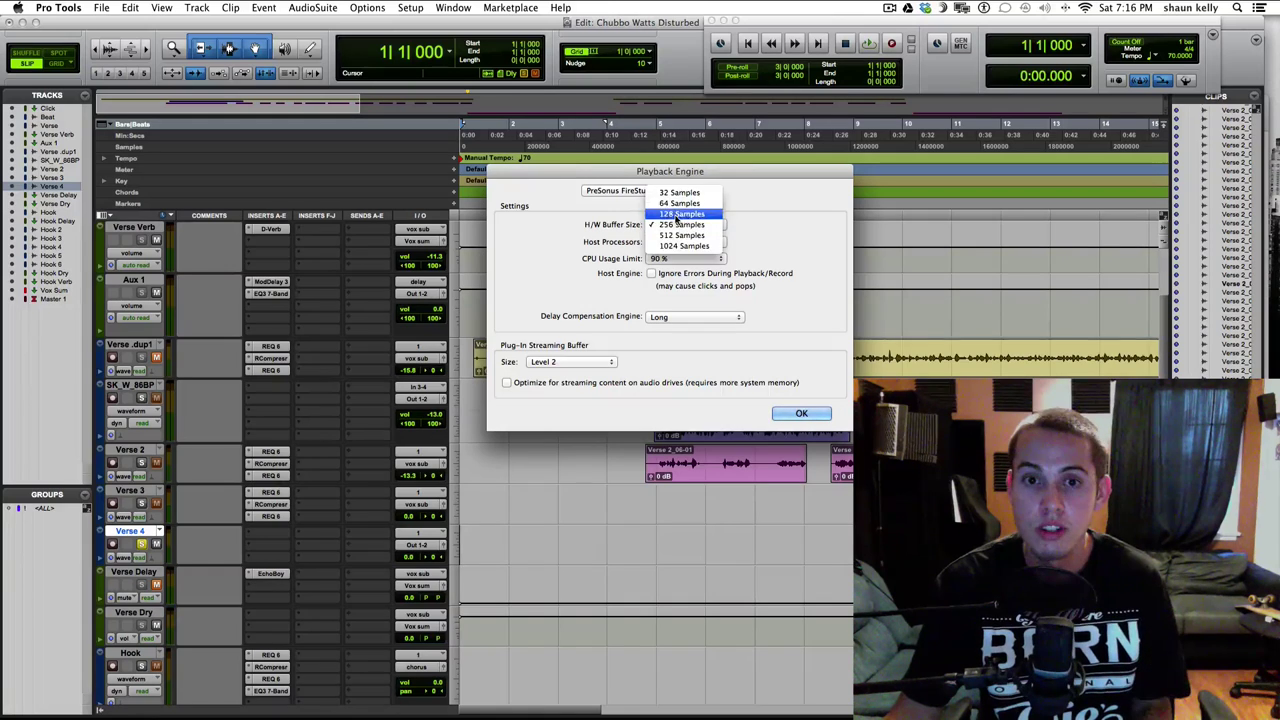
{"action": "left_click", "coordinate": [679, 216]}
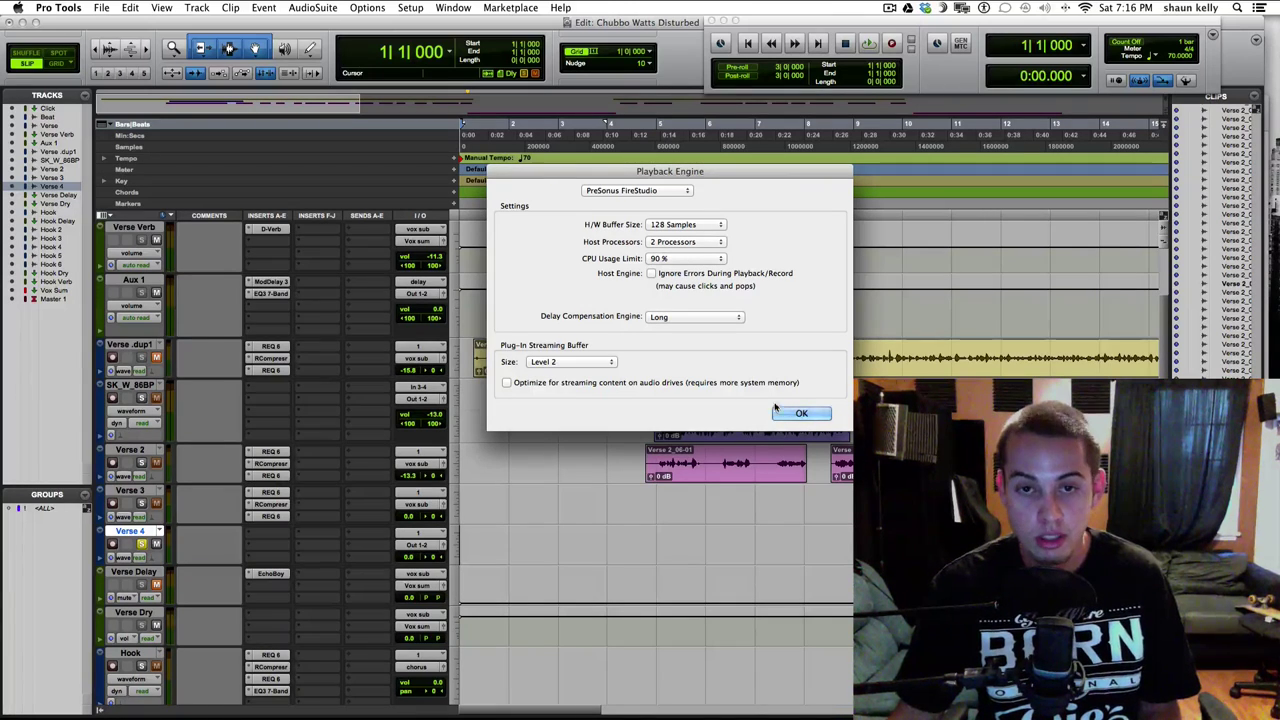
- Return the buffer to 1024 Samples and confirm the Playback Engine with OK
{"action": "left_click", "coordinate": [683, 225]}
{"action": "left_click", "coordinate": [688, 256]}
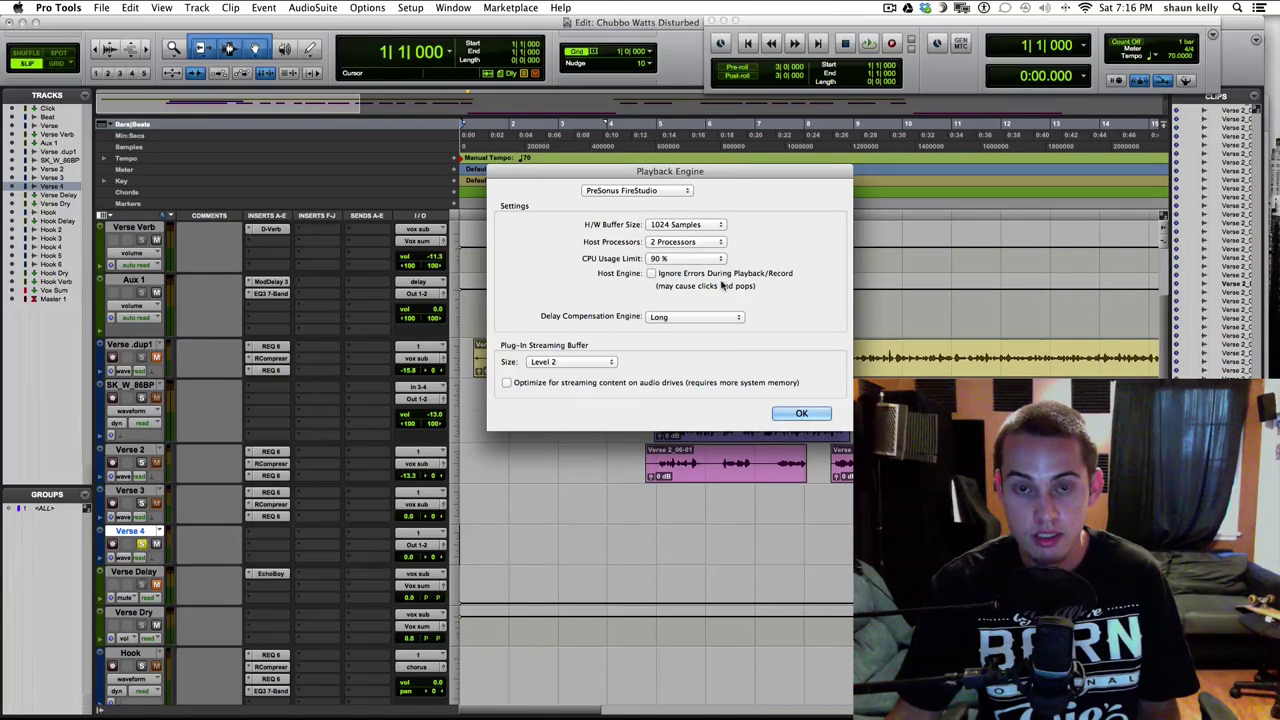
{"action": "left_click", "coordinate": [801, 413]}
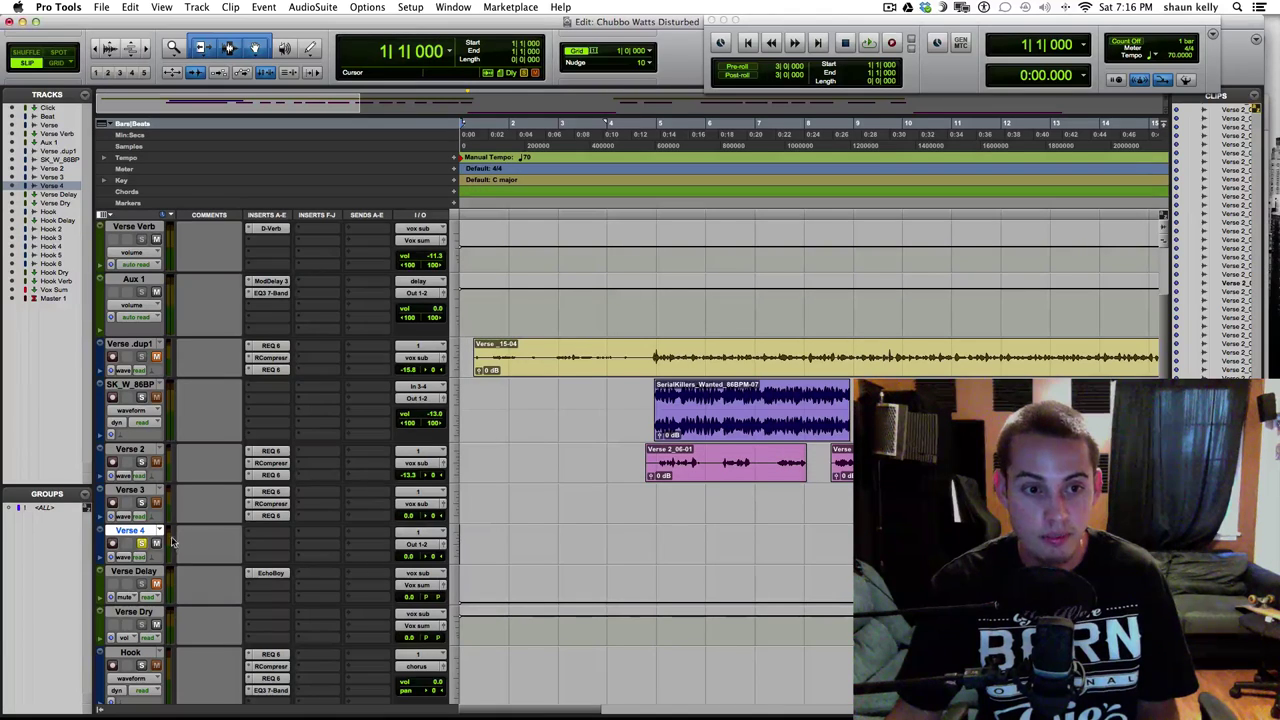
{"action": "left_click", "coordinate": [112, 543]}
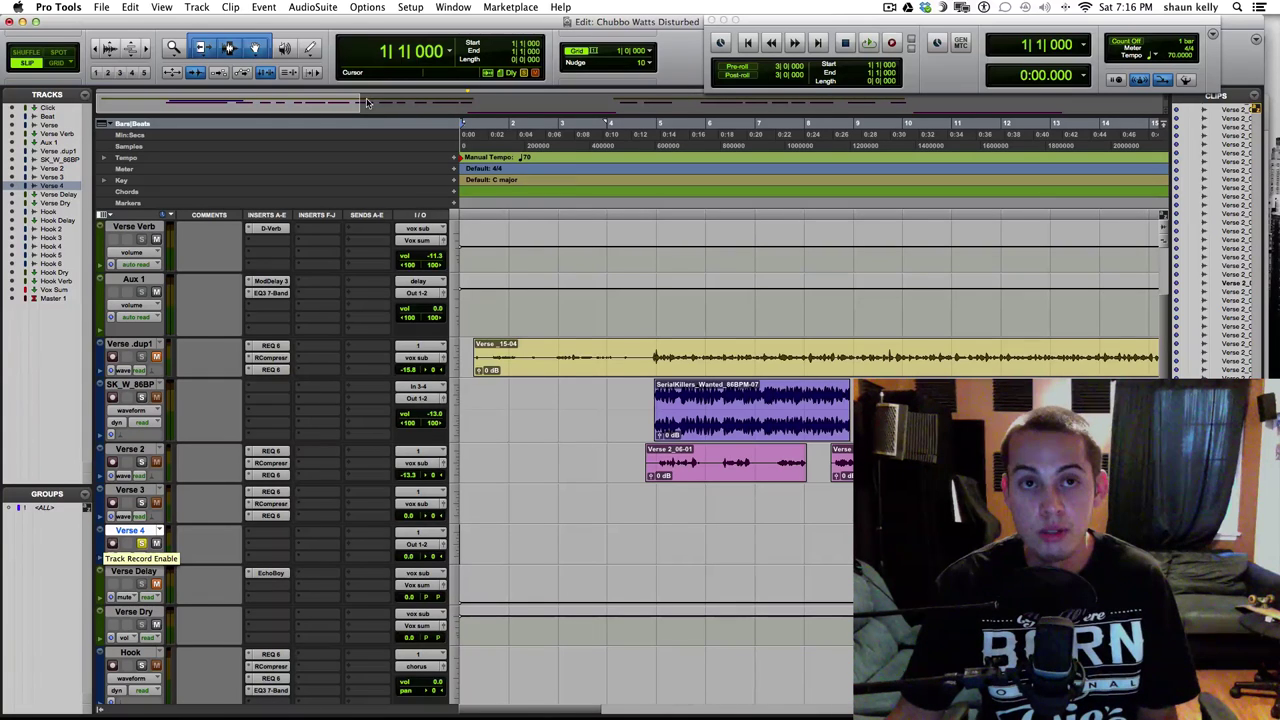
- Choose 512 Samples as the H/W buffer in Playback Engine, confirm, and record-enable Verse 4
{"action": "left_click", "coordinate": [415, 8]}
{"action": "left_click", "coordinate": [428, 34]}
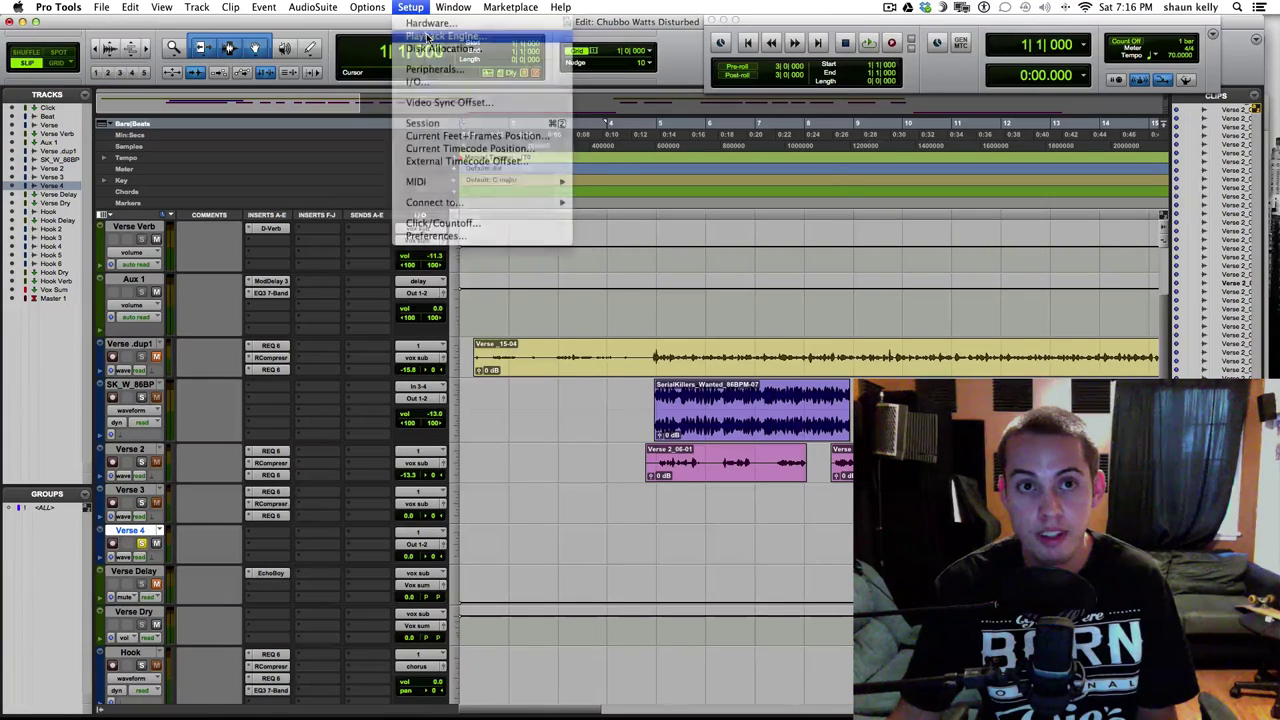
{"action": "left_click", "coordinate": [645, 222]}
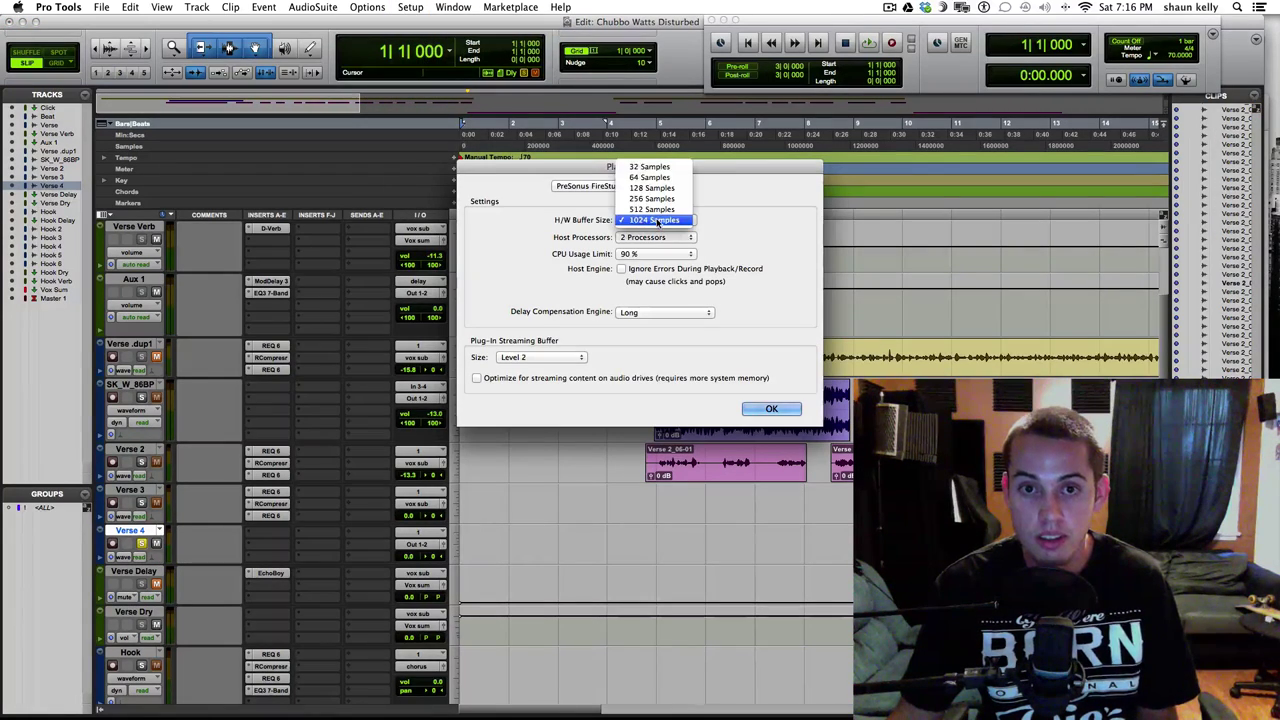
{"action": "left_click", "coordinate": [655, 220]}
{"action": "left_click", "coordinate": [771, 408]}
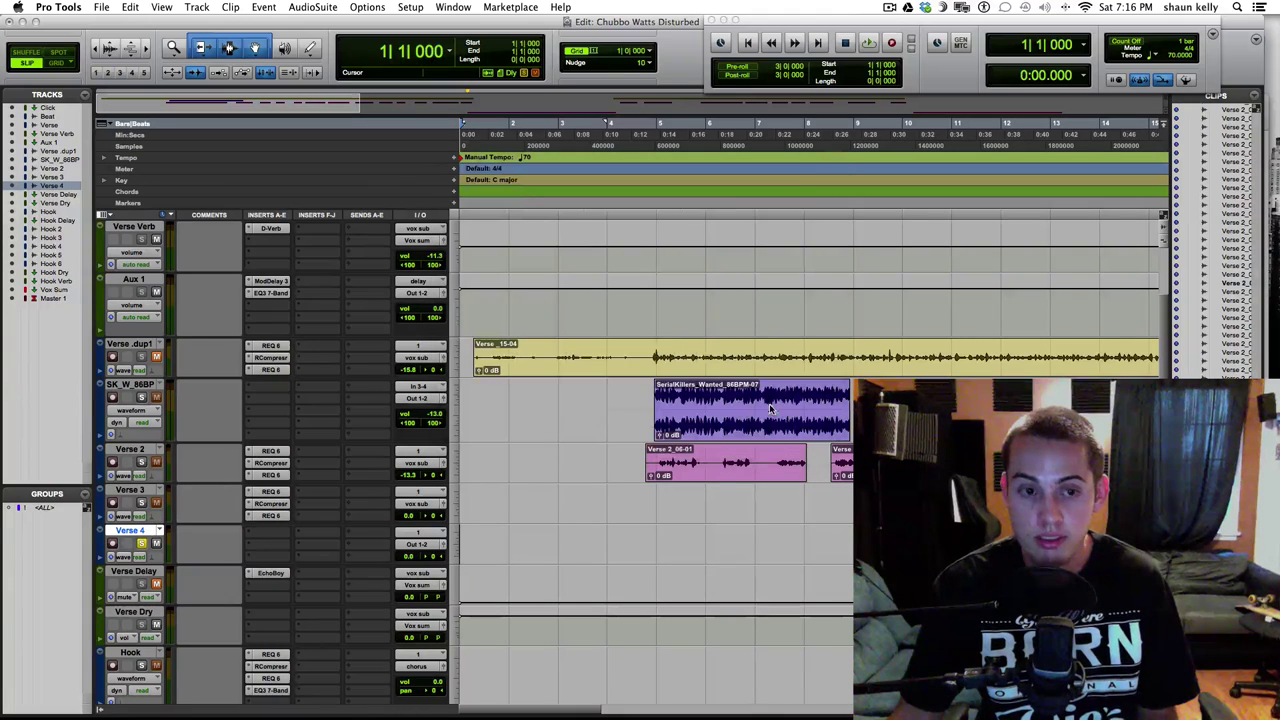
{"action": "left_click", "coordinate": [113, 543]}
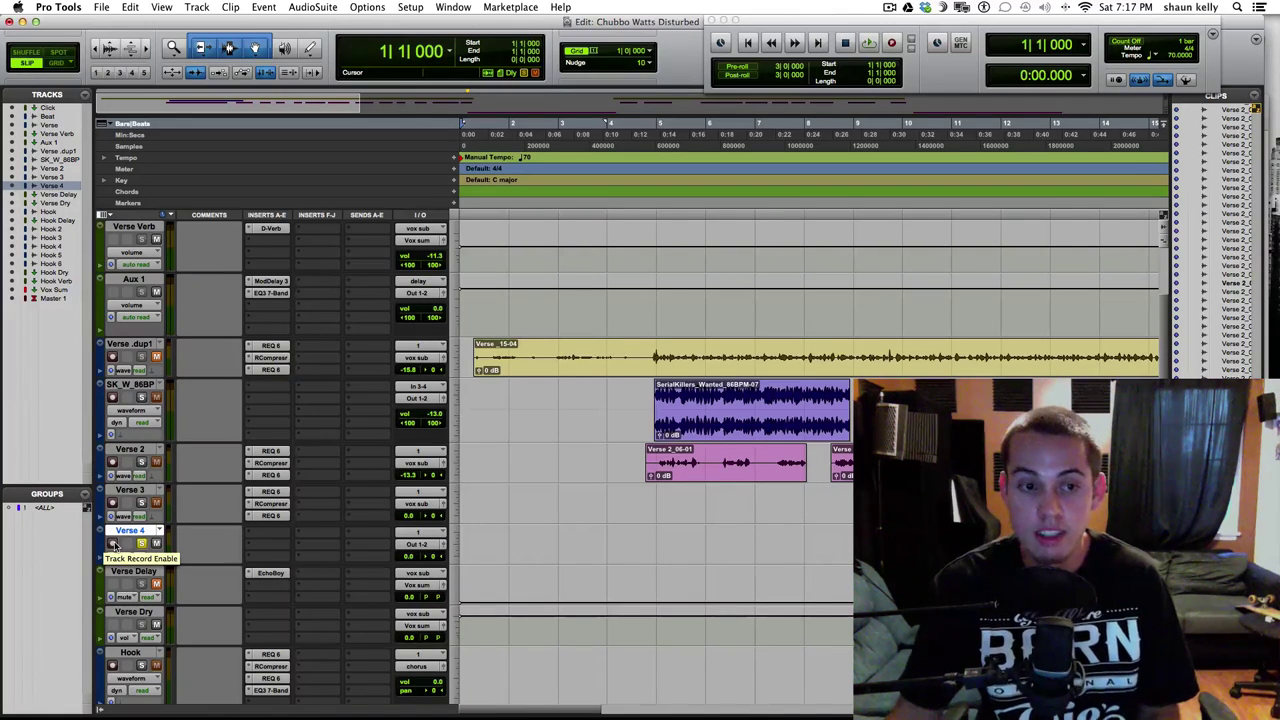
- Set the H/W Buffer Size to 32 Samples, confirm, and record-enable Verse 4
{"action": "left_click", "coordinate": [411, 7]}
{"action": "left_click", "coordinate": [442, 33]}
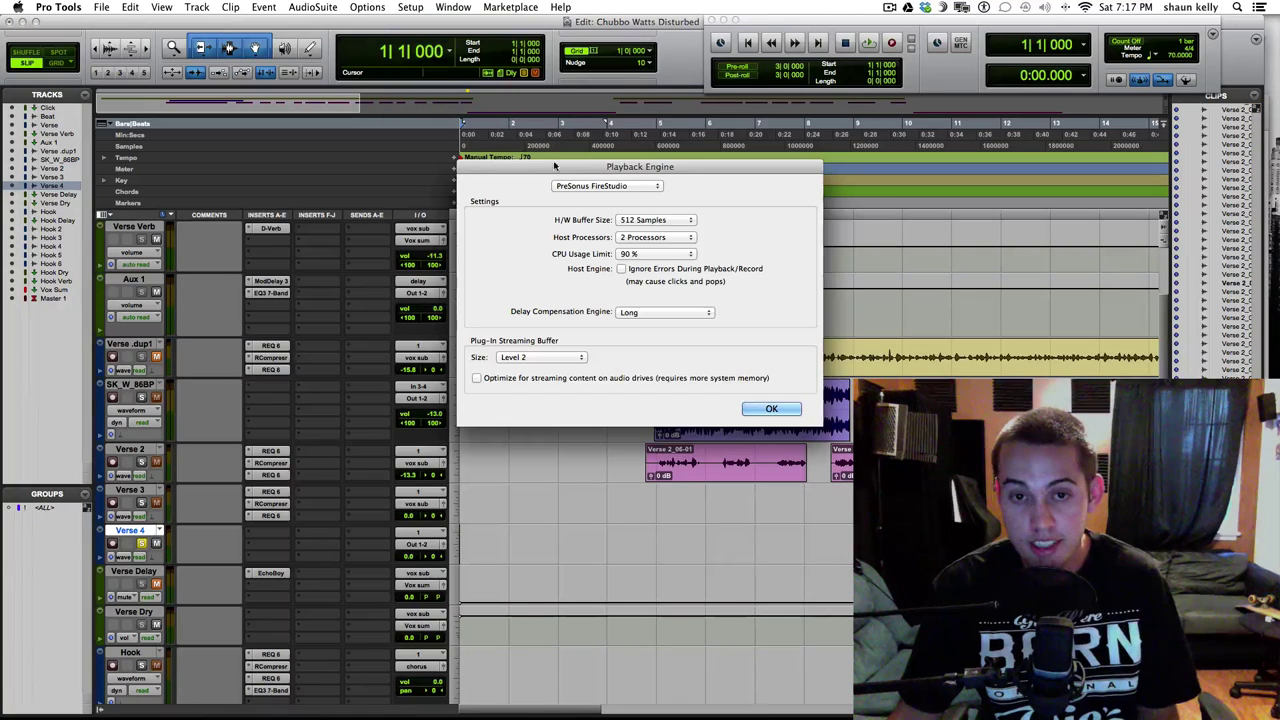
{"action": "left_click", "coordinate": [671, 227]}
{"action": "left_click", "coordinate": [650, 219]}
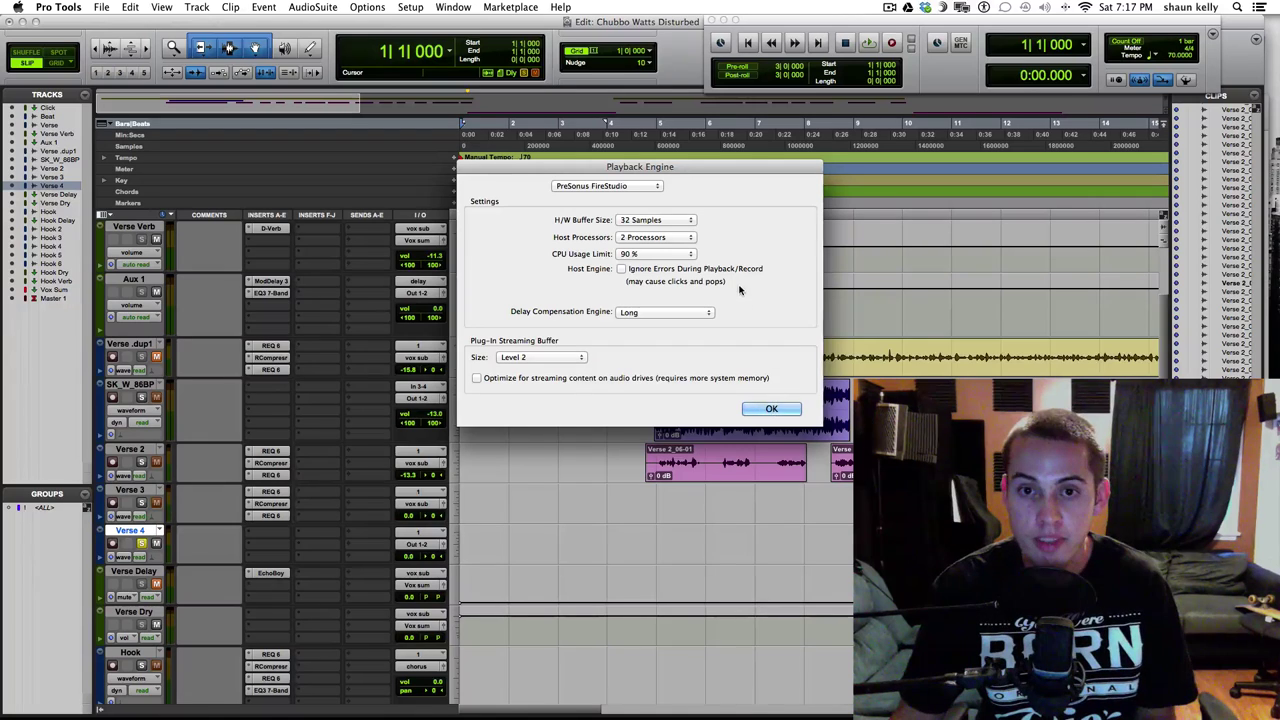
{"action": "left_click", "coordinate": [769, 410]}
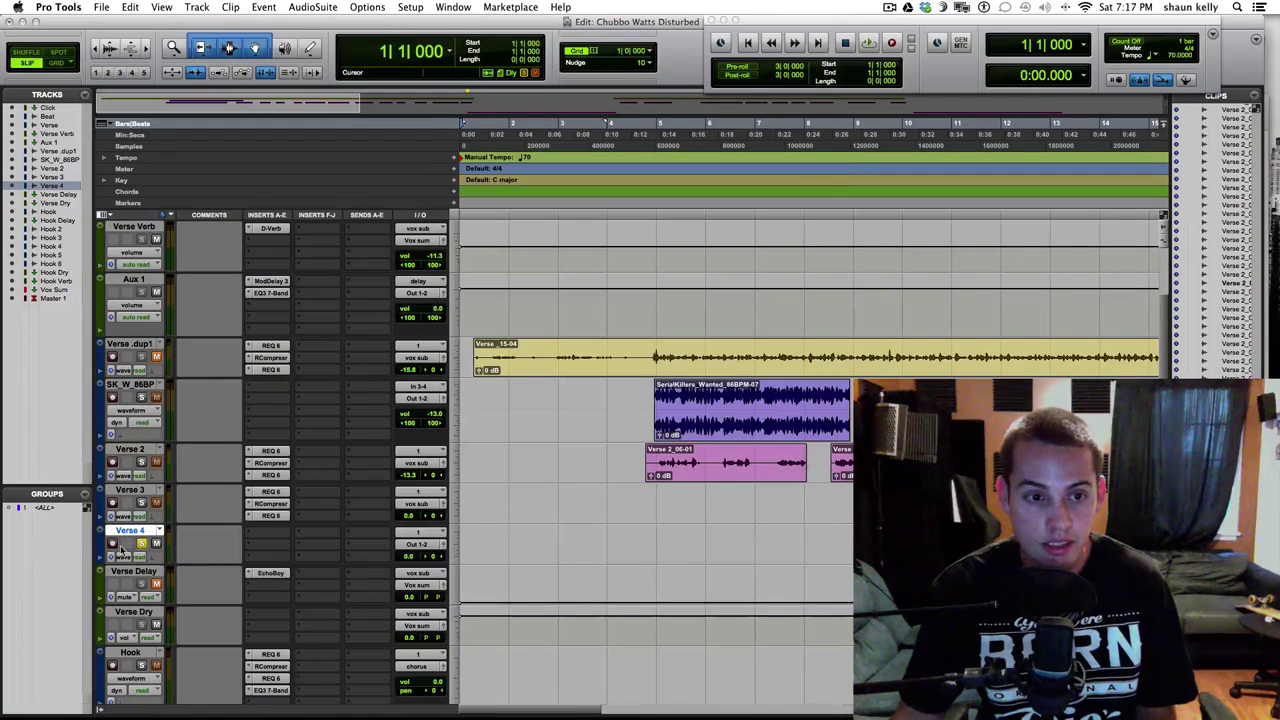
{"action": "left_click", "coordinate": [113, 544]}
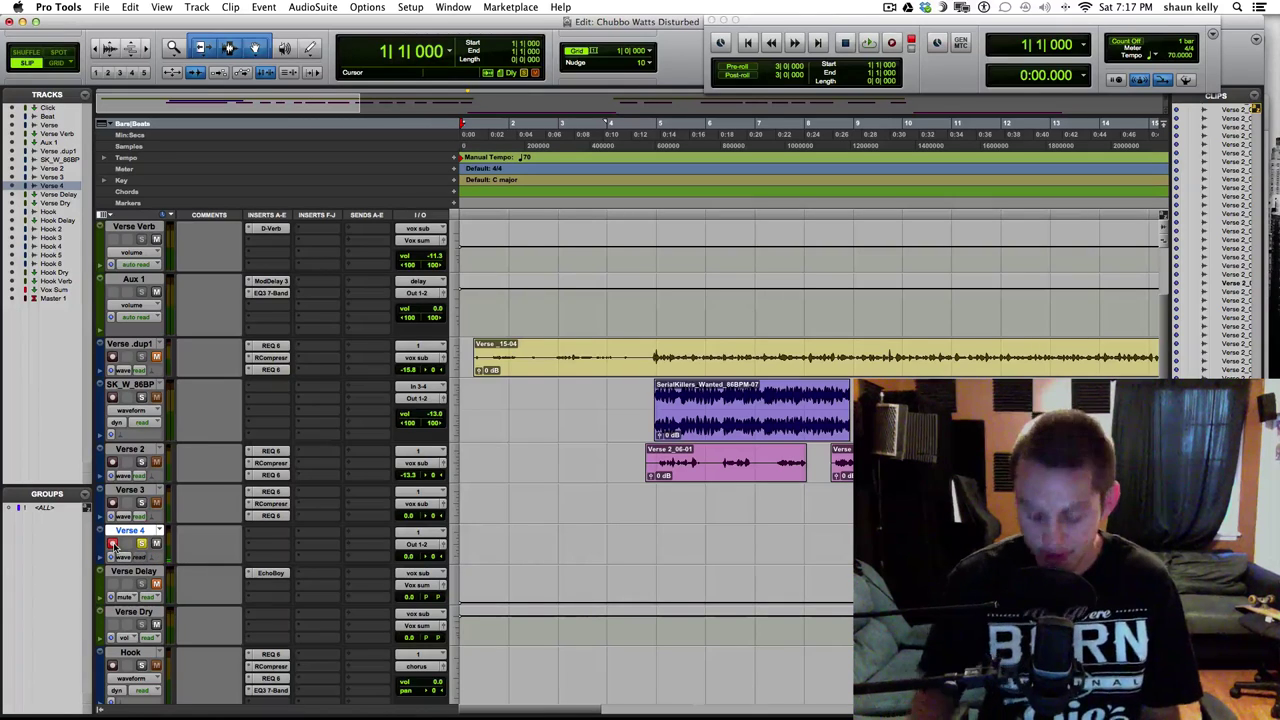
- Start recording on Verse 4 with Cmd+Space and dismiss the -6101 CPU overload error
{"action": "key", "text": "super+space"}
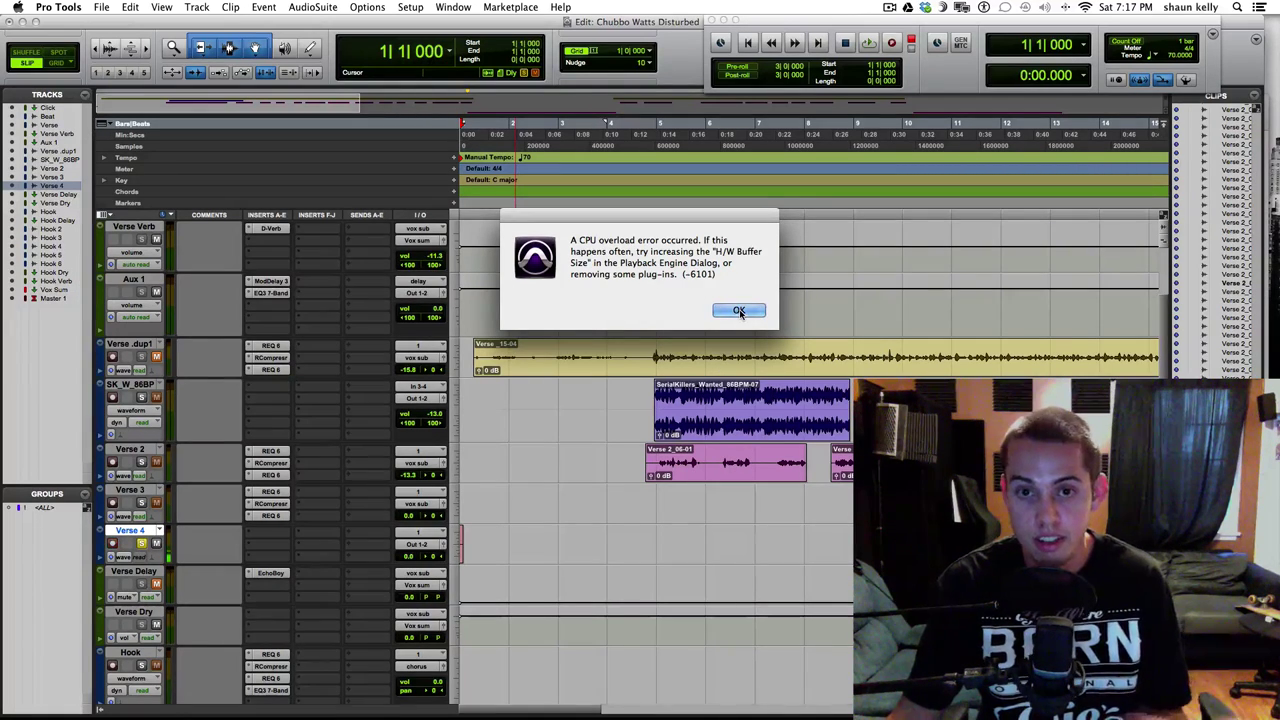
{"action": "left_click", "coordinate": [739, 312]}
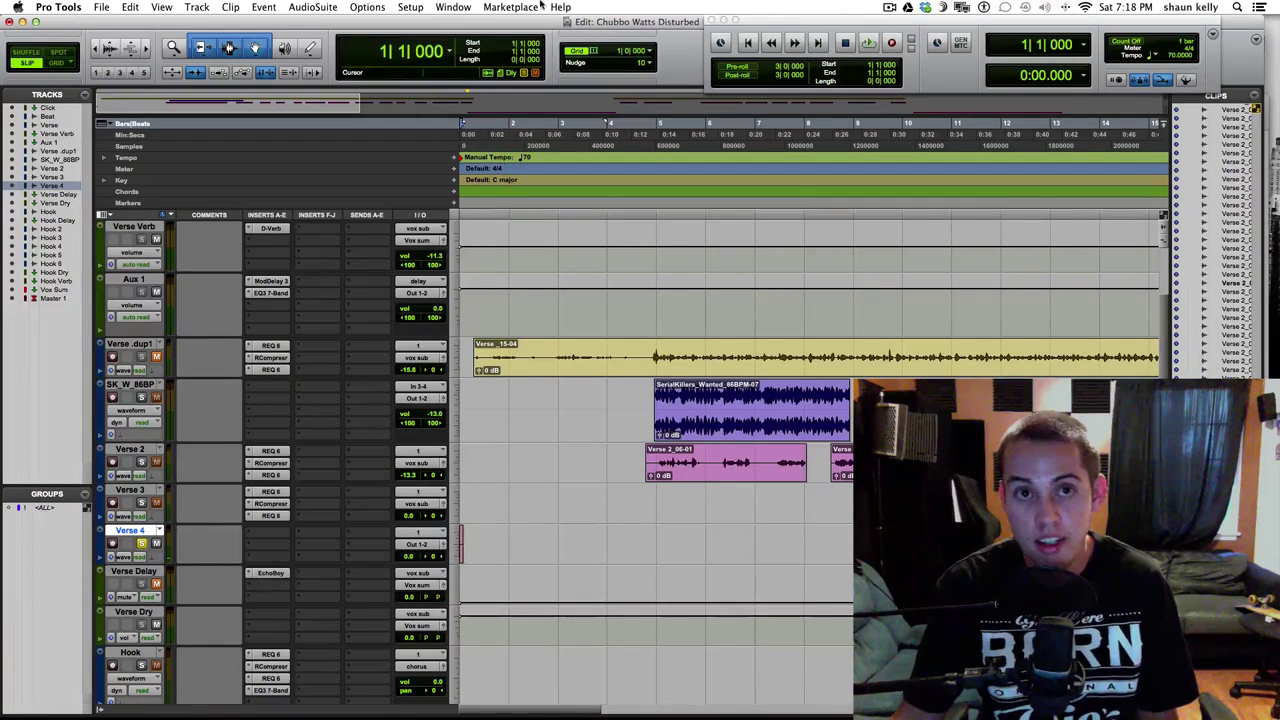
- Change the Playback Engine H/W Buffer Size from 32 to 256 Samples and confirm with OK
{"action": "left_click", "coordinate": [410, 7]}
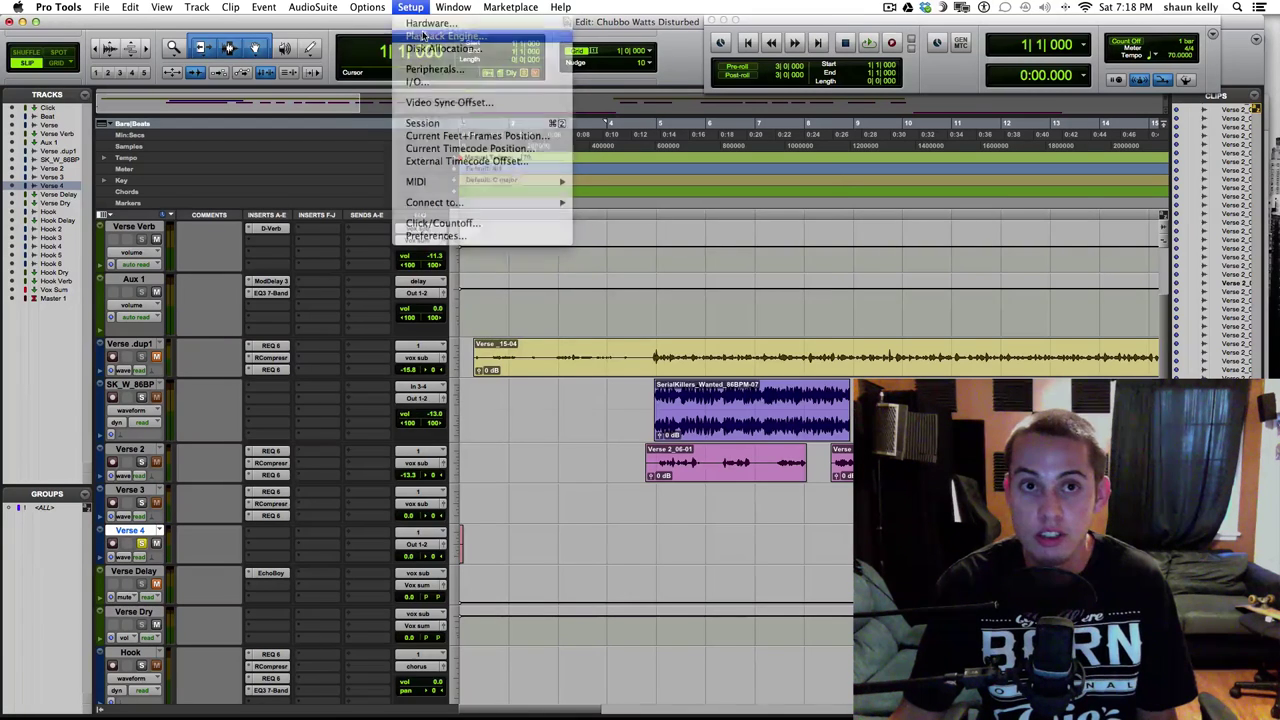
{"action": "left_click", "coordinate": [424, 36]}
{"action": "left_click", "coordinate": [652, 220]}
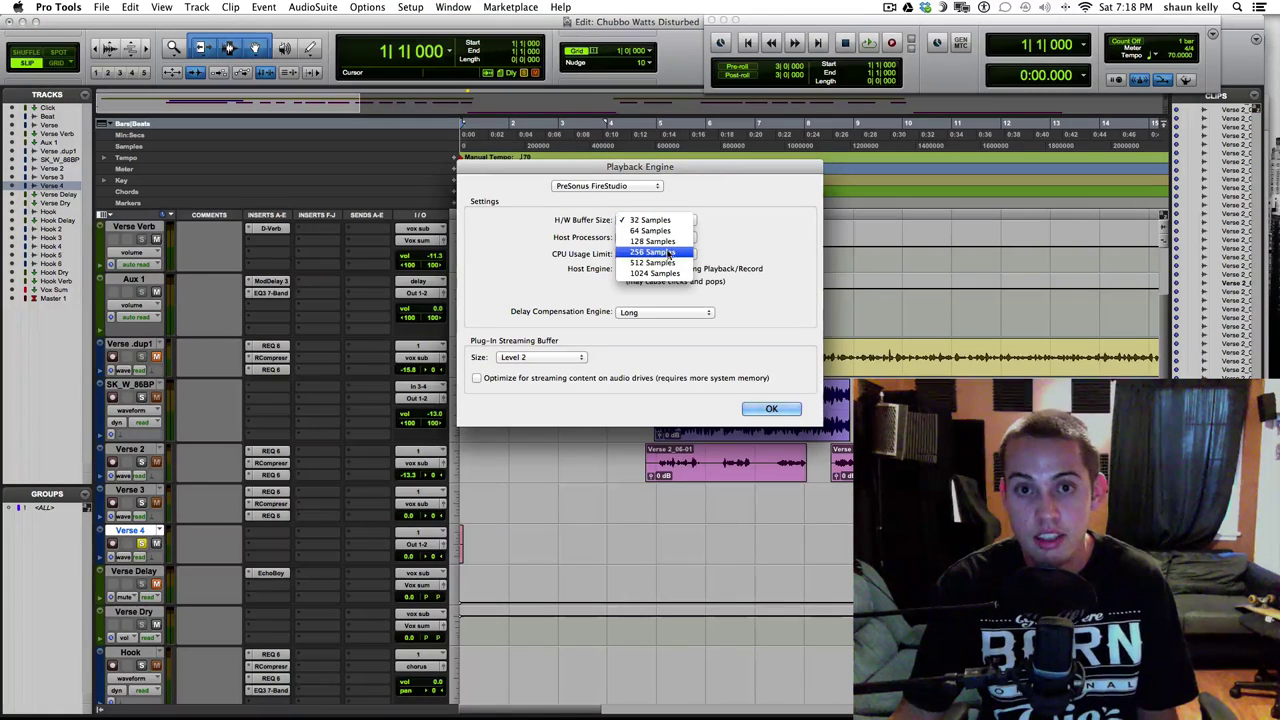
{"action": "left_click", "coordinate": [668, 254]}
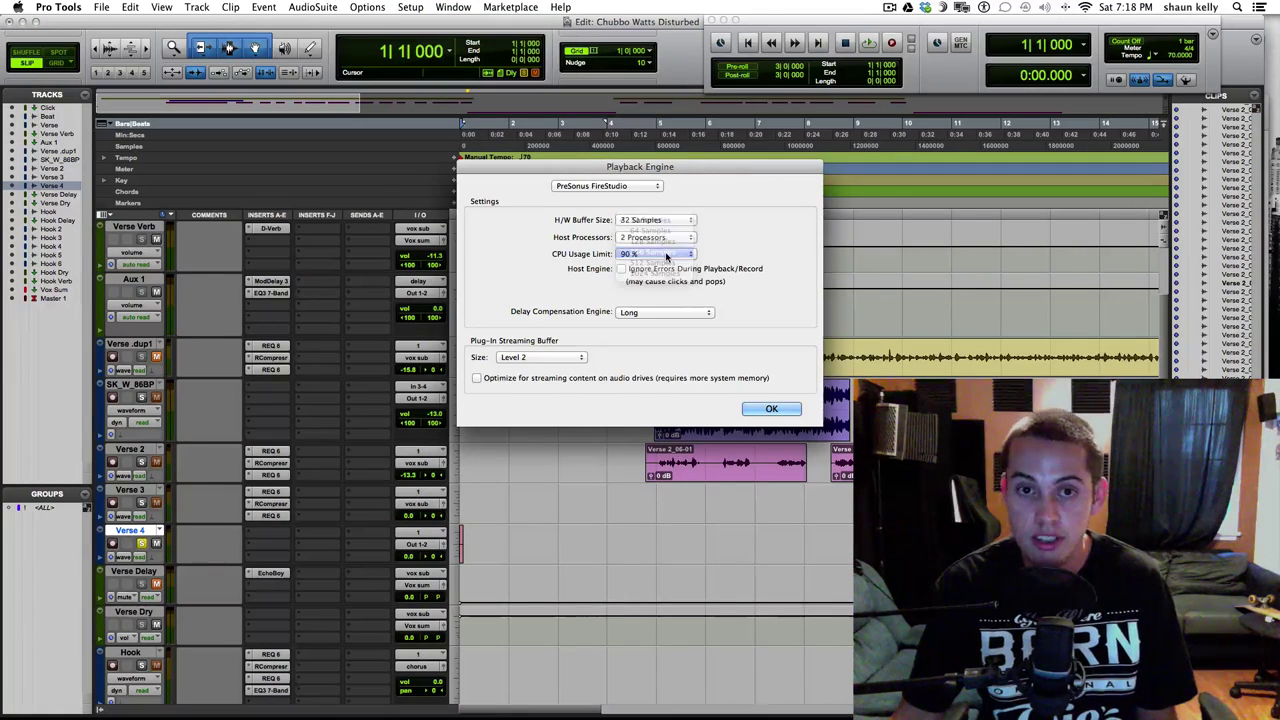
{"action": "left_click", "coordinate": [771, 408]}
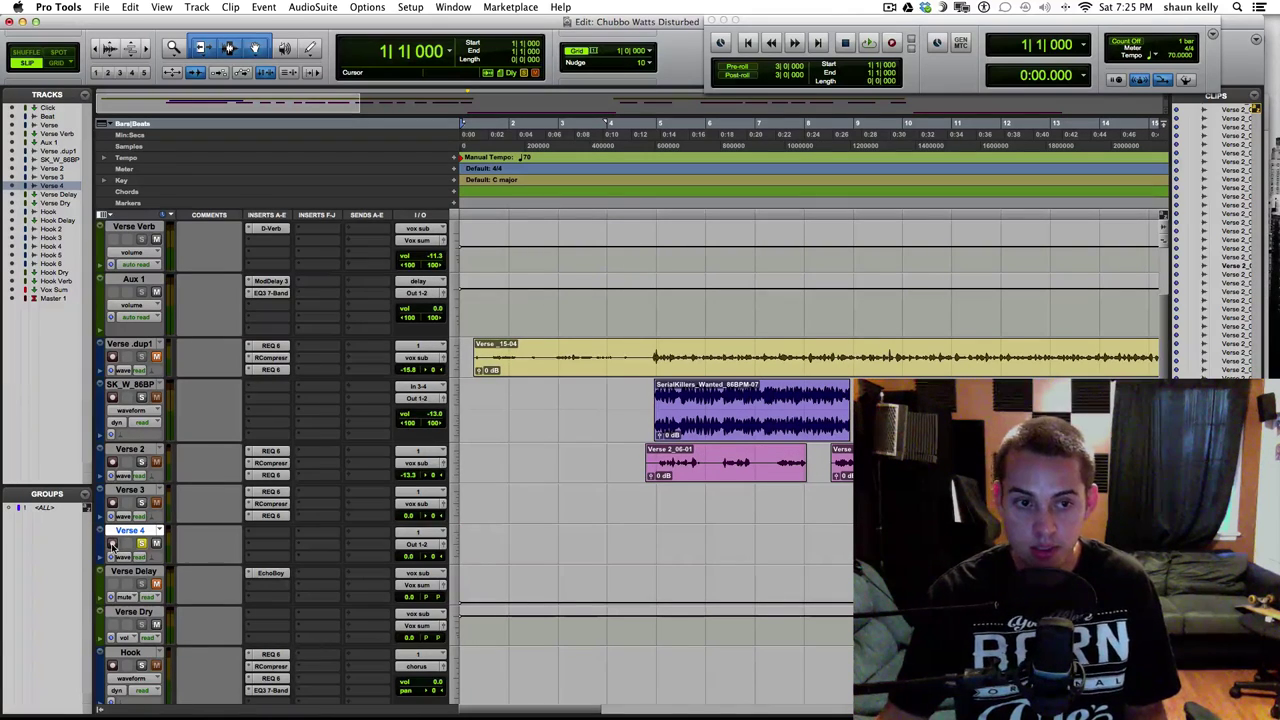
- Arm Verse 4, record a two-bar take, and stop, creating clip Verse 4_13
{"action": "left_click", "coordinate": [112, 544]}
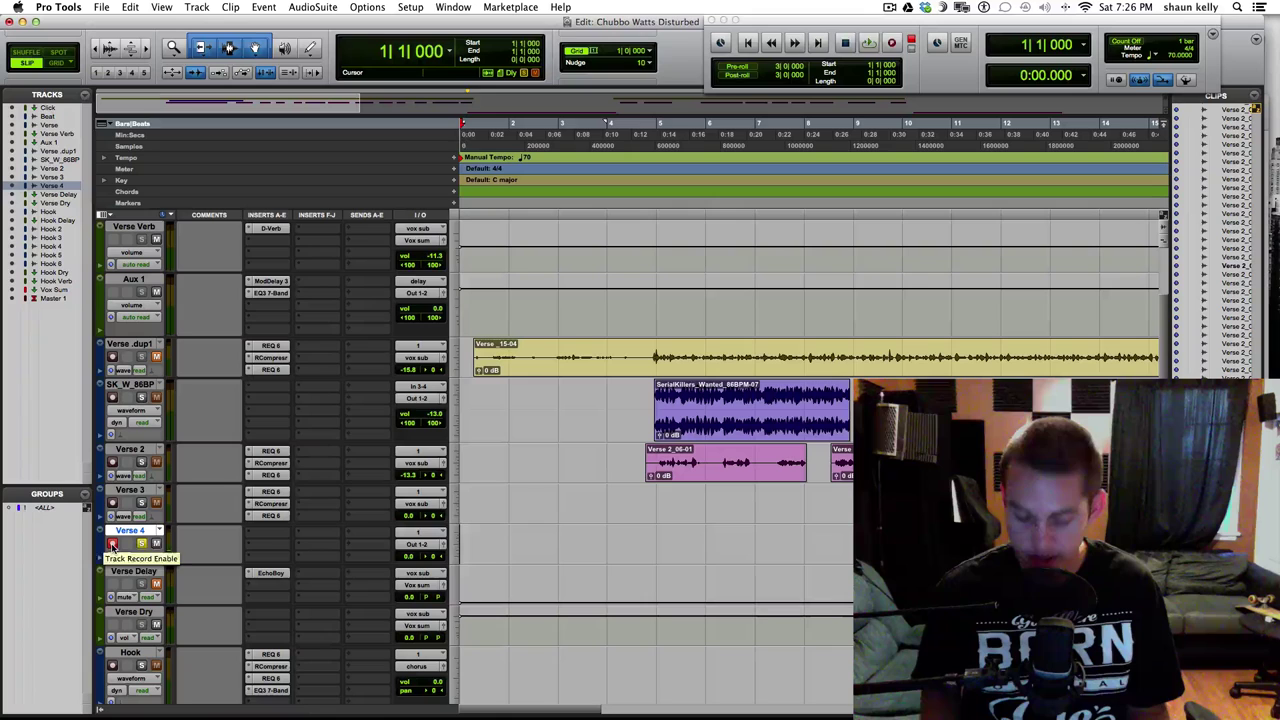
{"action": "key", "text": "super+space"}
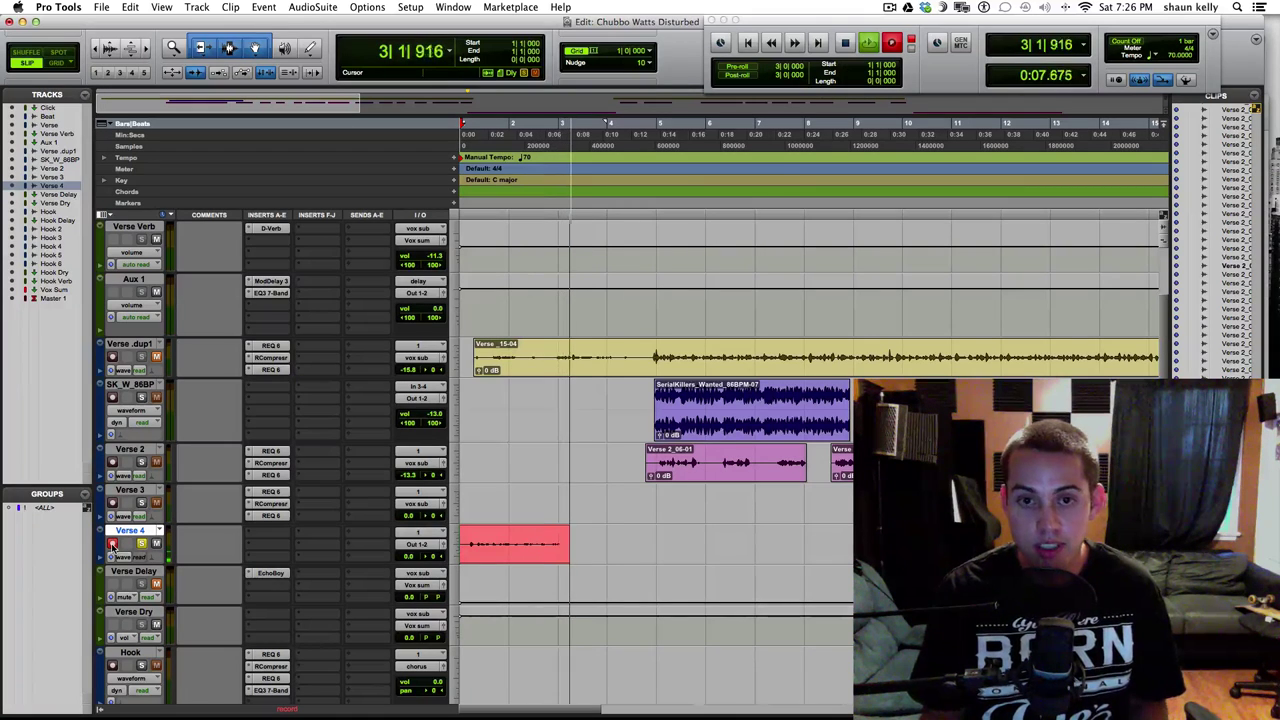
{"action": "key", "text": "space"}
{"action": "left_click", "coordinate": [112, 544]}
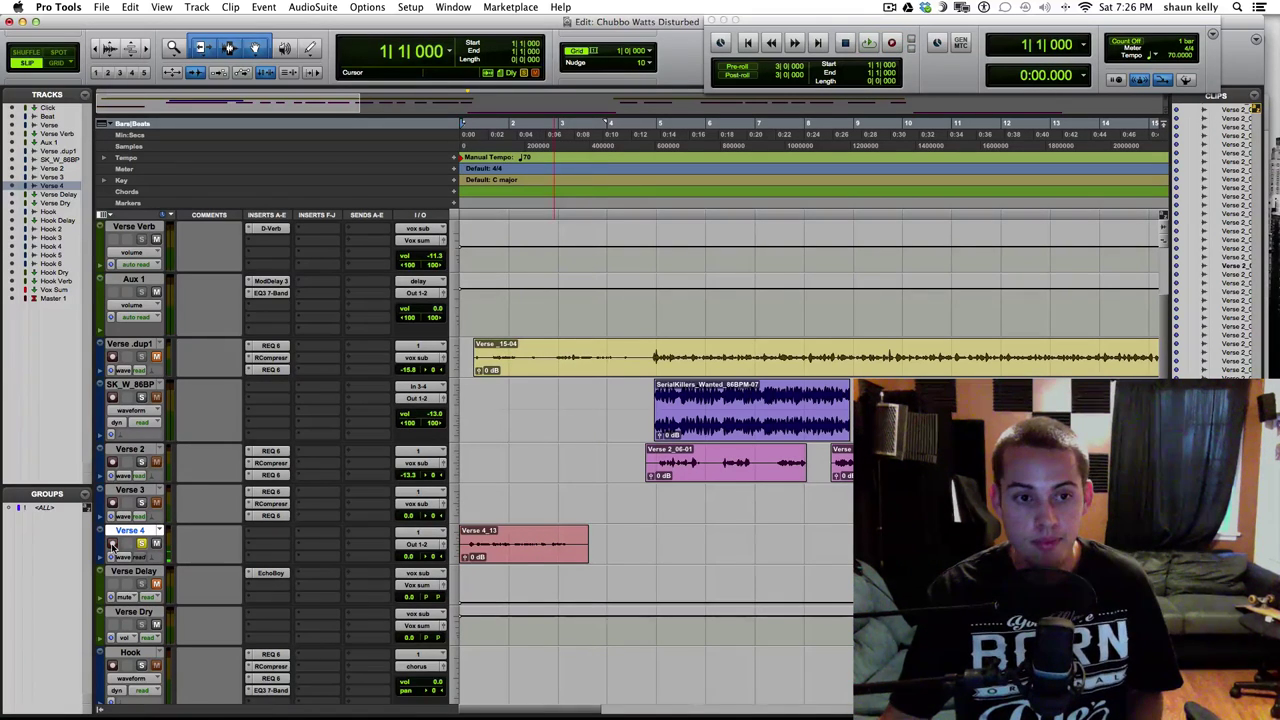